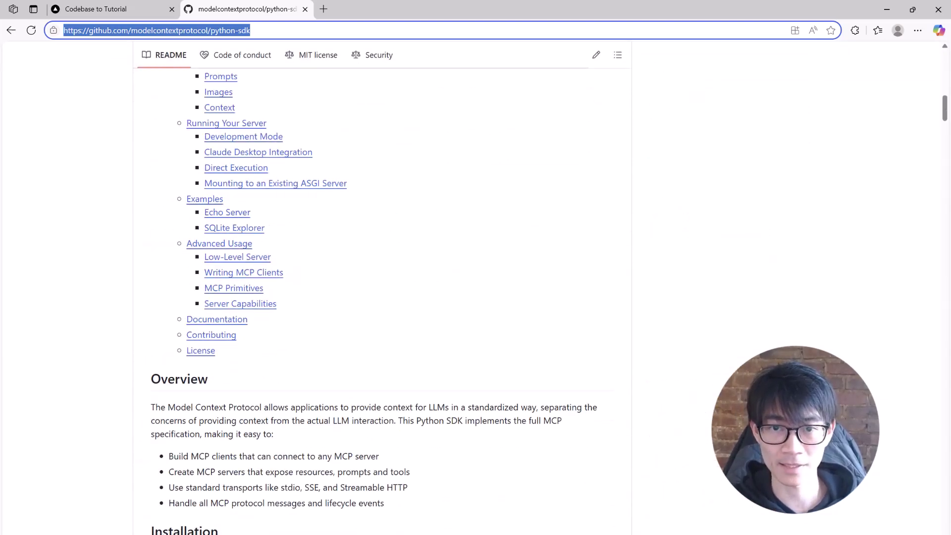
Scroll down through the python-sdk README on GitHub, then back up a little
scroll(471, 287, down, 6)
scroll(472, 287, down, 6)
scroll(471, 287, down, 6)
scroll(471, 288, down, 6)
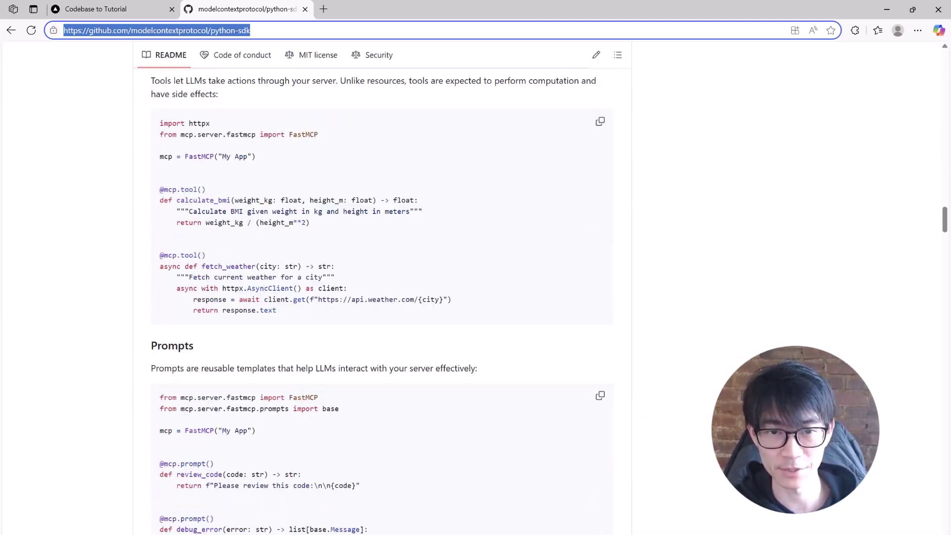
scroll(471, 287, down, 9)
scroll(471, 288, down, 18)
scroll(471, 287, up, 10)
scroll(472, 287, up, 12)
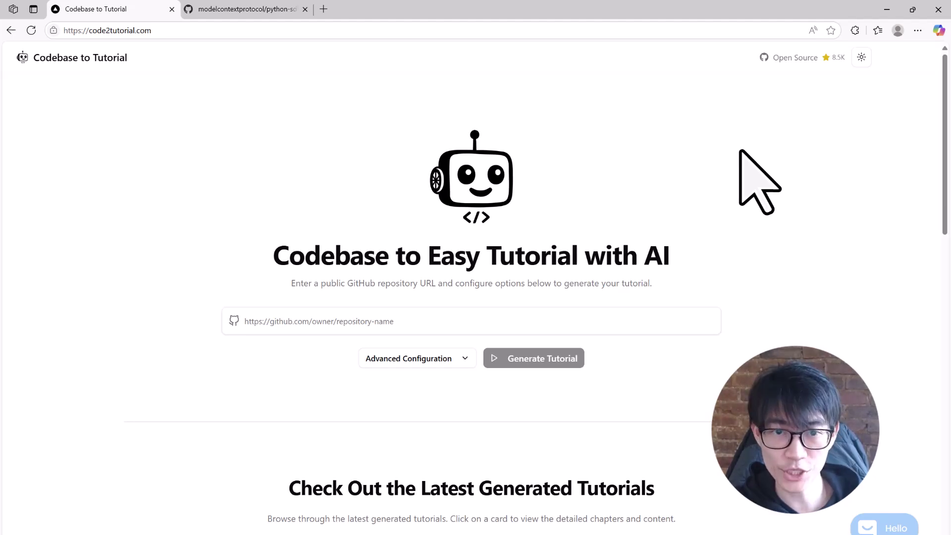
scroll(739, 150, down, 2)
scroll(739, 150, down, 5)
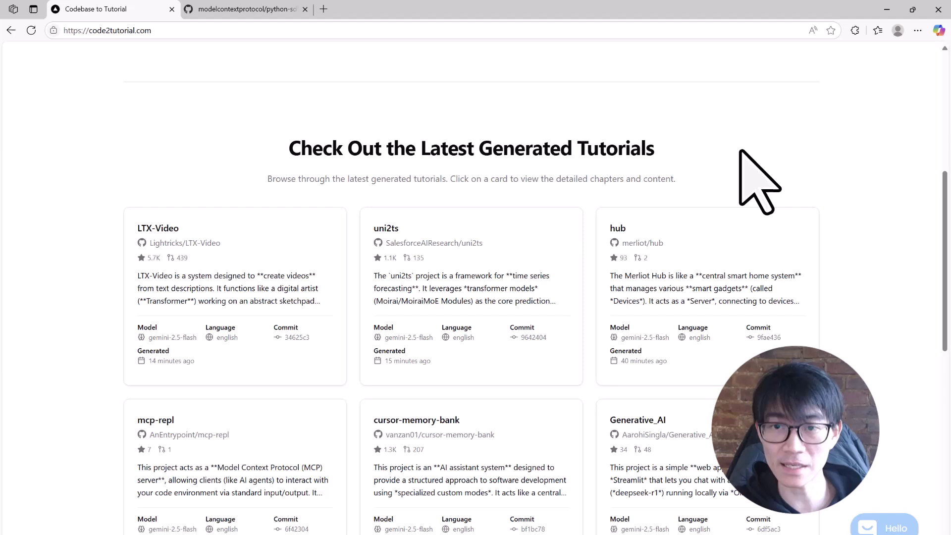
scroll(739, 150, down, 3)
scroll(739, 150, down, 6)
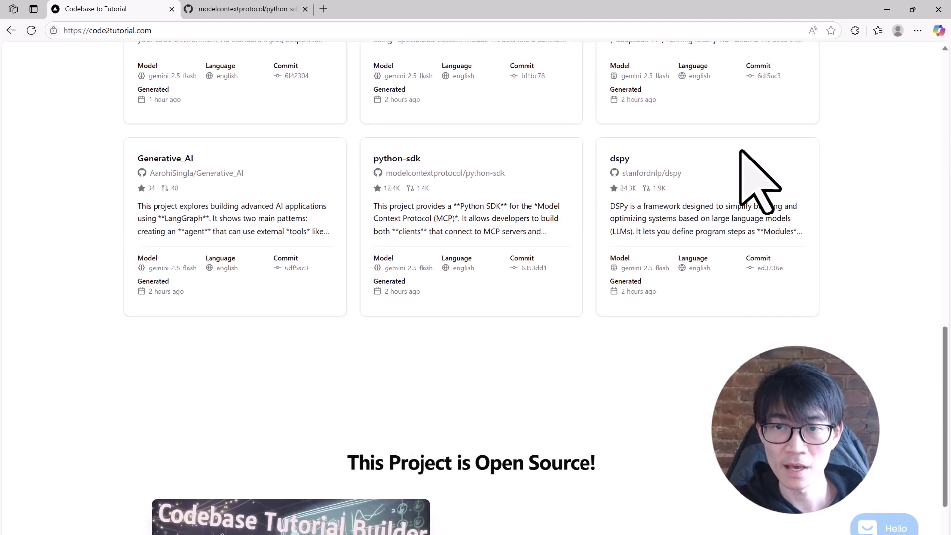
scroll(739, 150, down, 2)
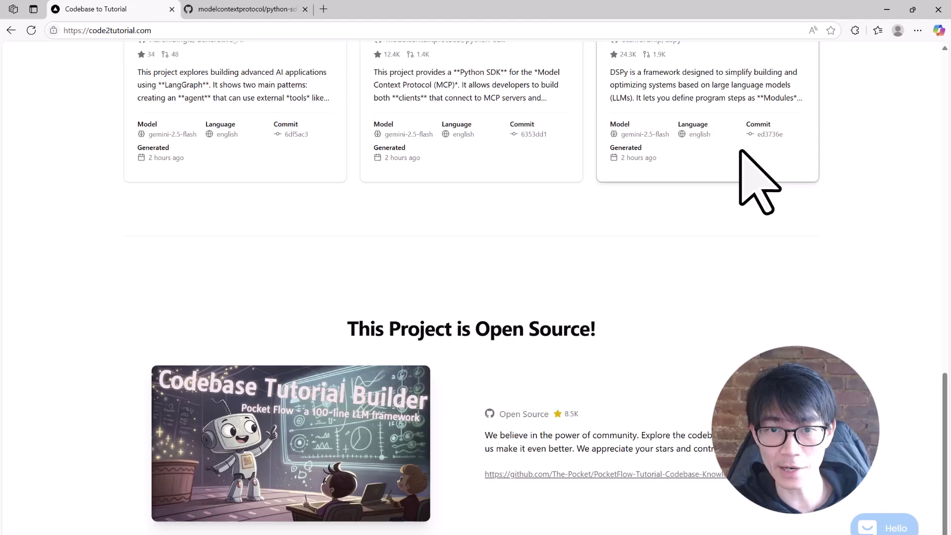
scroll(739, 150, up, 4)
scroll(739, 150, up, 3)
scroll(740, 150, up, 3)
scroll(740, 150, up, 3)
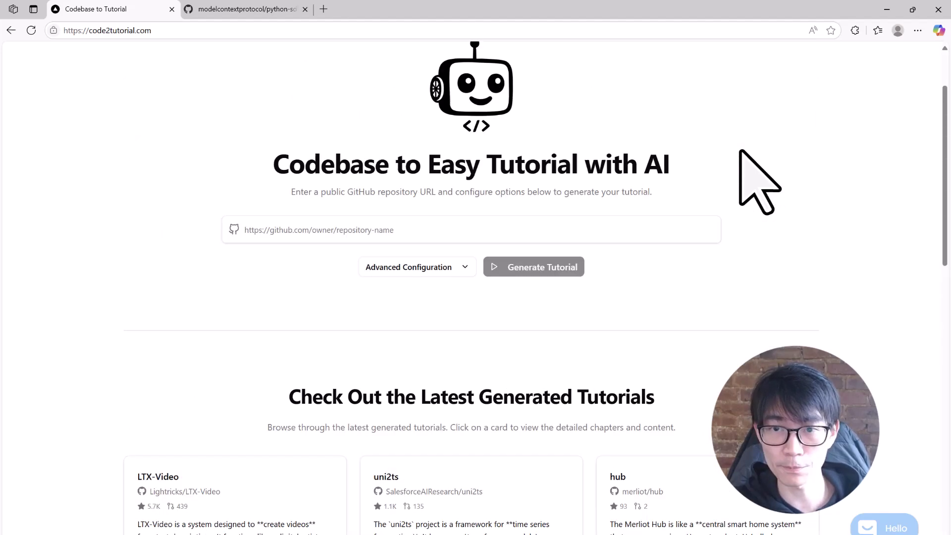
scroll(739, 151, up, 2)
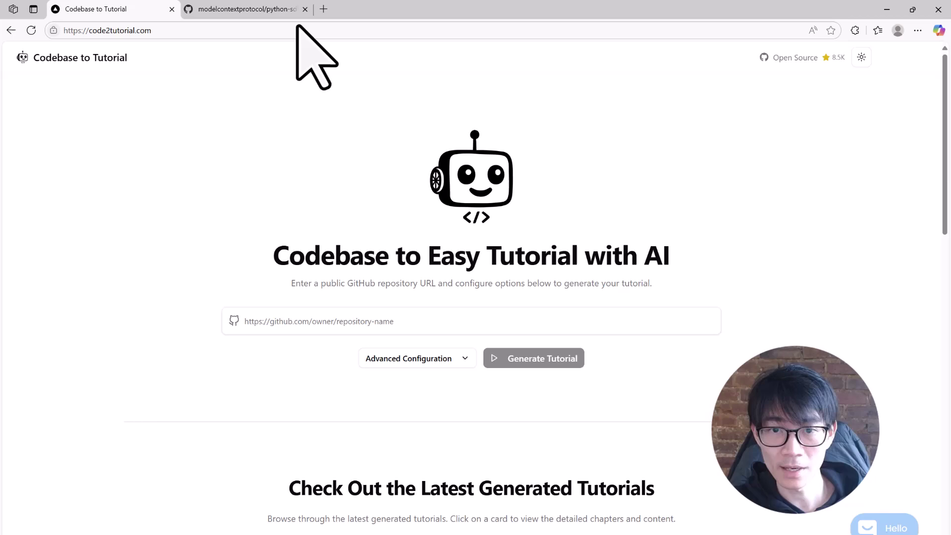
Return to the python-sdk repository tab and read down through its README
click(266, 17)
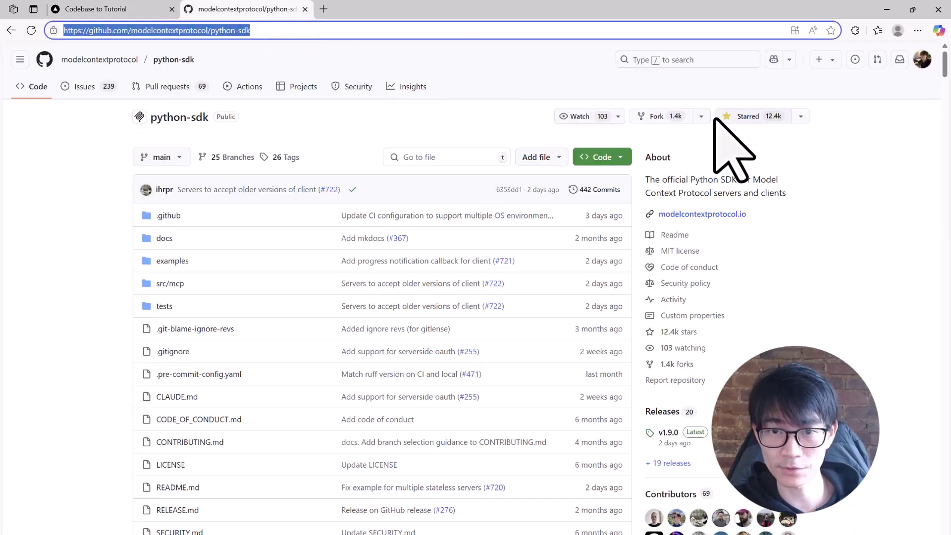
scroll(766, 132, down, 3)
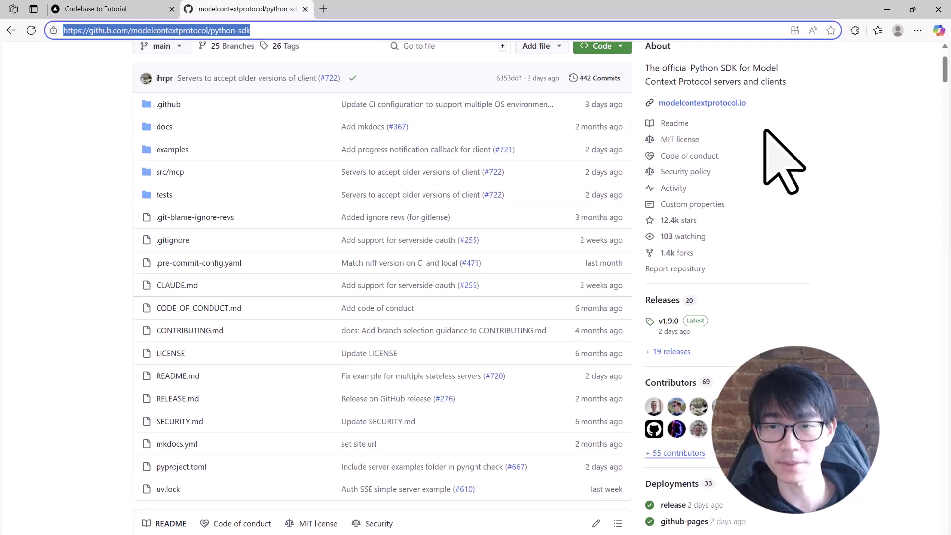
scroll(766, 132, down, 1)
scroll(766, 132, down, 2)
scroll(766, 132, down, 5)
scroll(766, 132, down, 5)
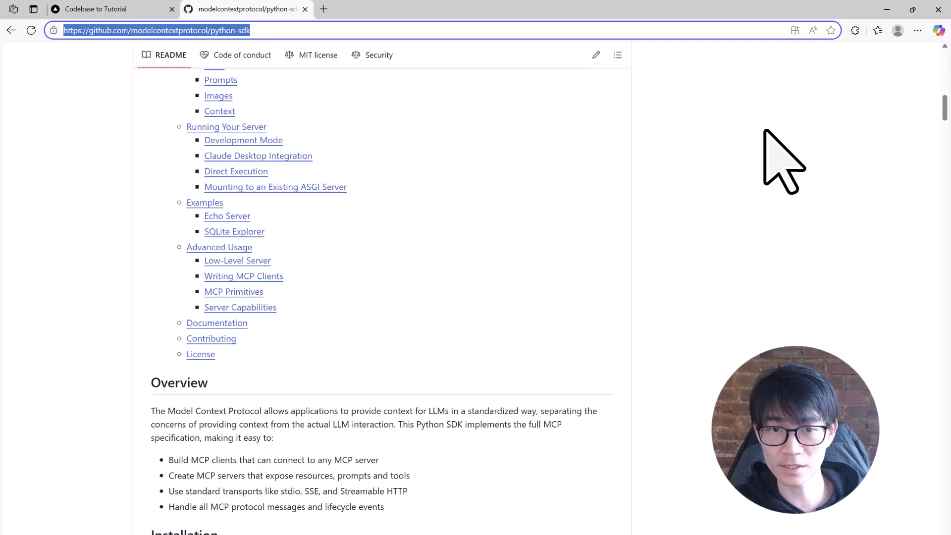
scroll(766, 132, down, 5)
scroll(766, 132, down, 3)
scroll(766, 132, down, 3)
scroll(766, 132, down, 5)
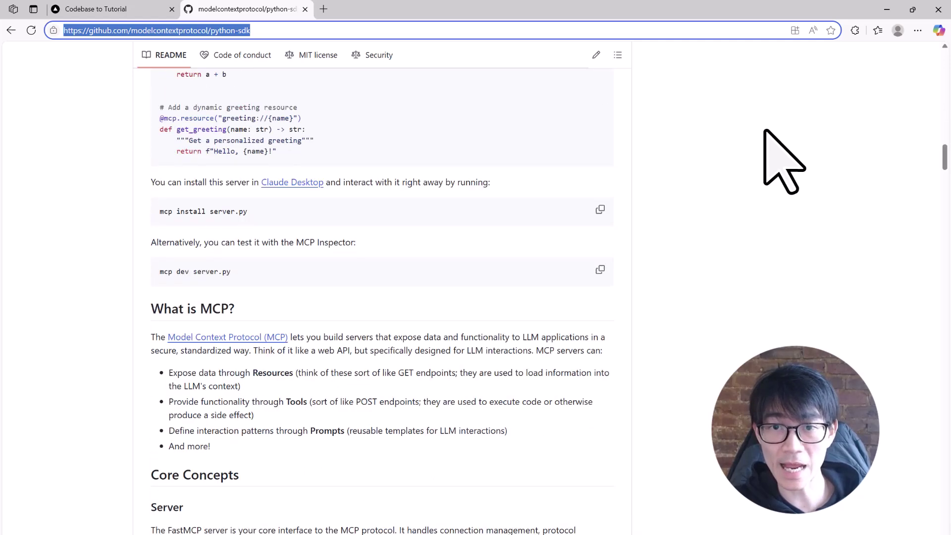
scroll(766, 132, down, 4)
scroll(766, 132, down, 5)
scroll(766, 132, down, 5)
scroll(766, 132, down, 5)
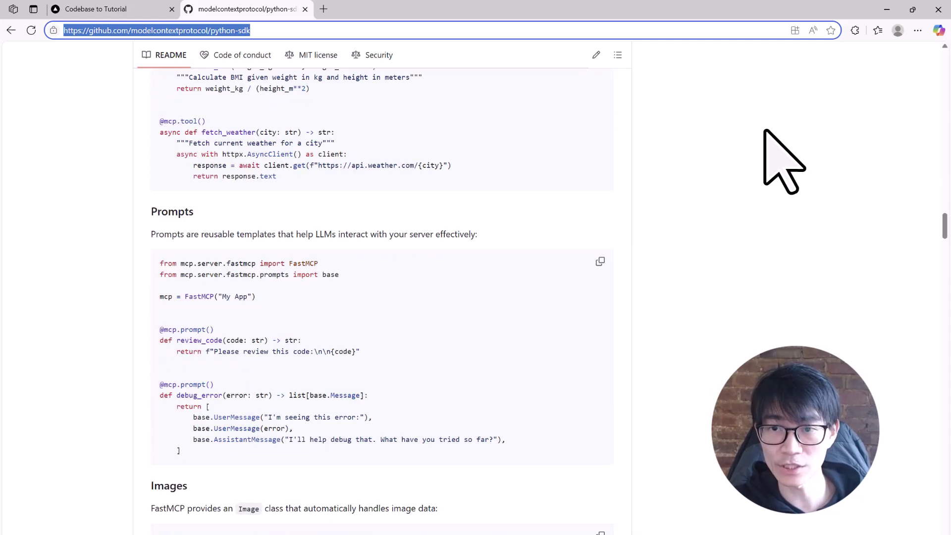
scroll(766, 132, down, 7)
scroll(766, 132, down, 8)
scroll(766, 132, down, 7)
Scroll back up to the top of the python-sdk repository page
scroll(766, 132, up, 6)
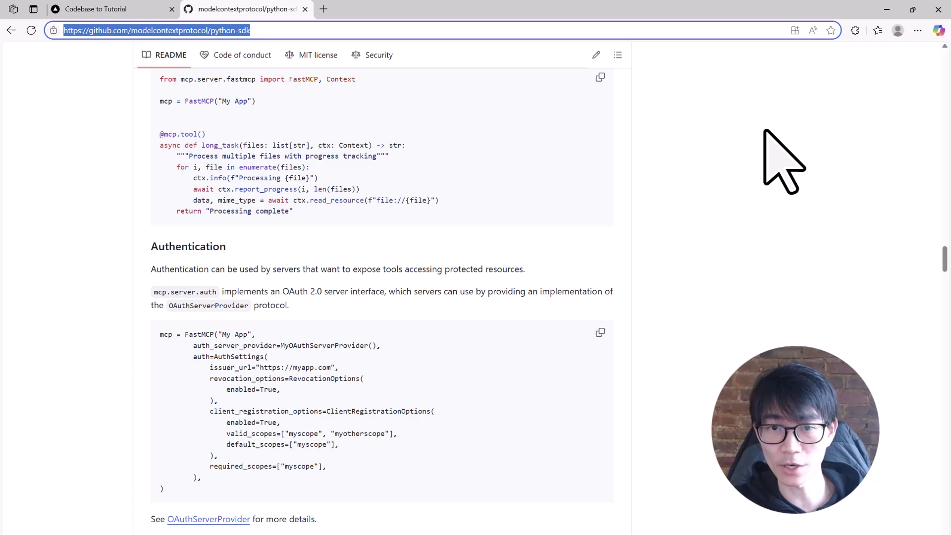
scroll(767, 132, up, 6)
scroll(766, 132, up, 6)
scroll(766, 132, up, 6)
scroll(765, 130, up, 6)
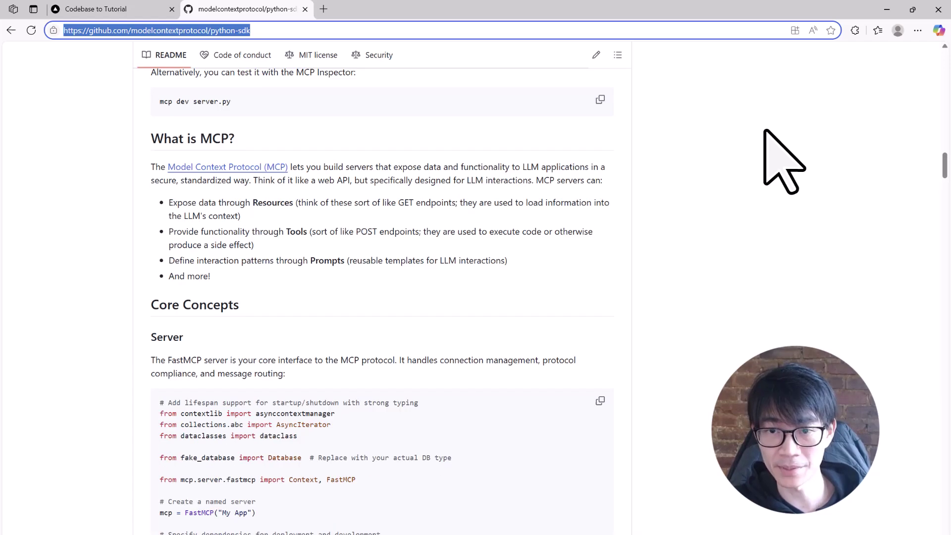
scroll(765, 130, up, 6)
scroll(765, 130, up, 6)
scroll(767, 137, up, 5)
scroll(767, 139, up, 10)
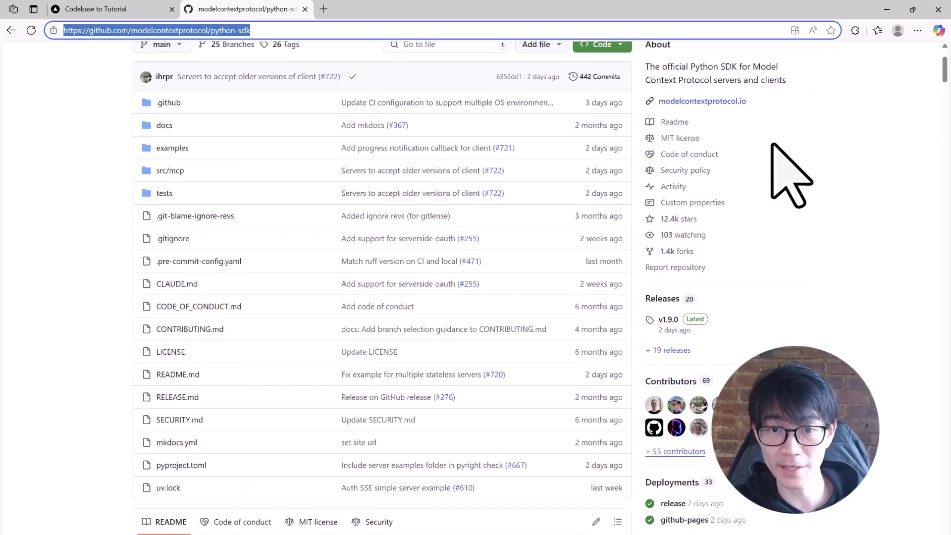
scroll(768, 141, up, 2)
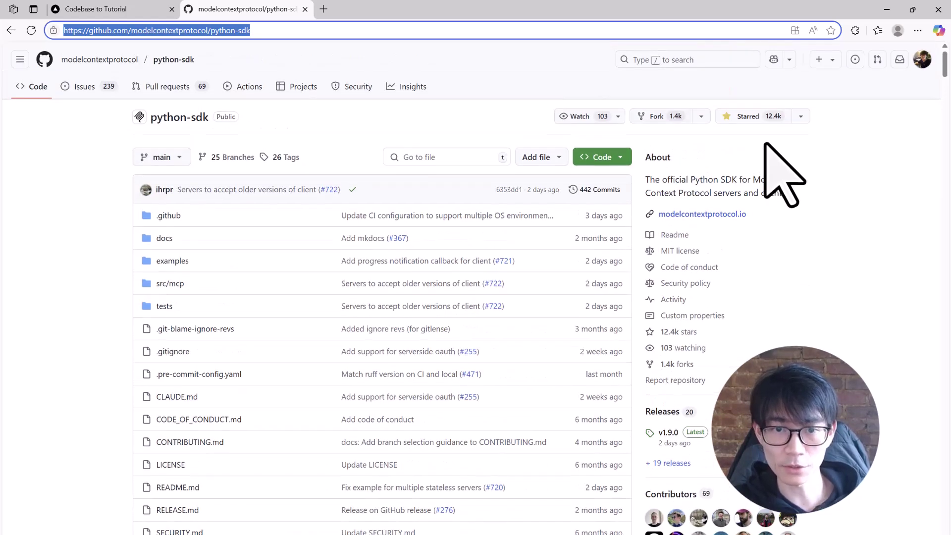
Copy the python-sdk repository URL and submit it in the tutorial generator's repository field
right_click(240, 32)
click(297, 156)
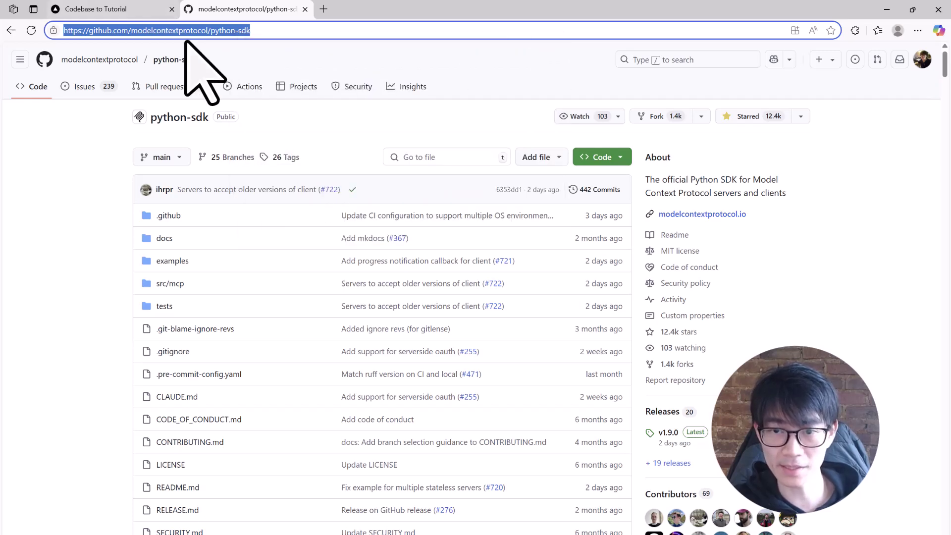
click(148, 9)
right_click(313, 319)
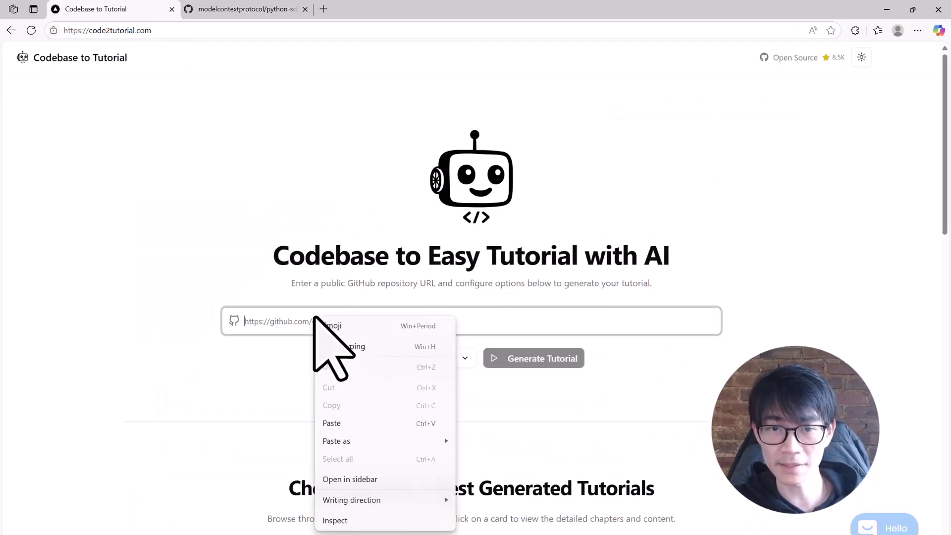
click(346, 423)
key(Return)
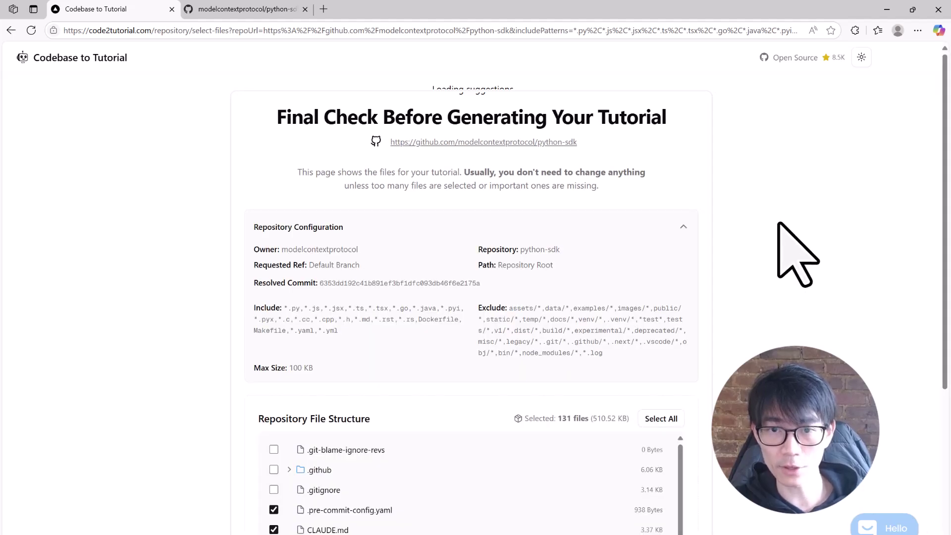
Expand the mcp, server and lowlevel folders in the Repository File Structure list
scroll(779, 224, down, 1)
scroll(779, 224, down, 3)
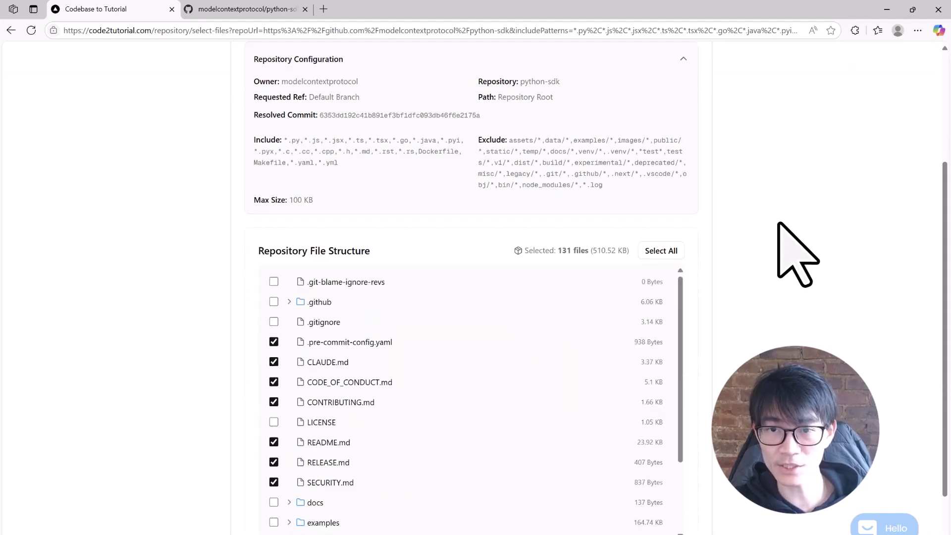
scroll(778, 224, down, 2)
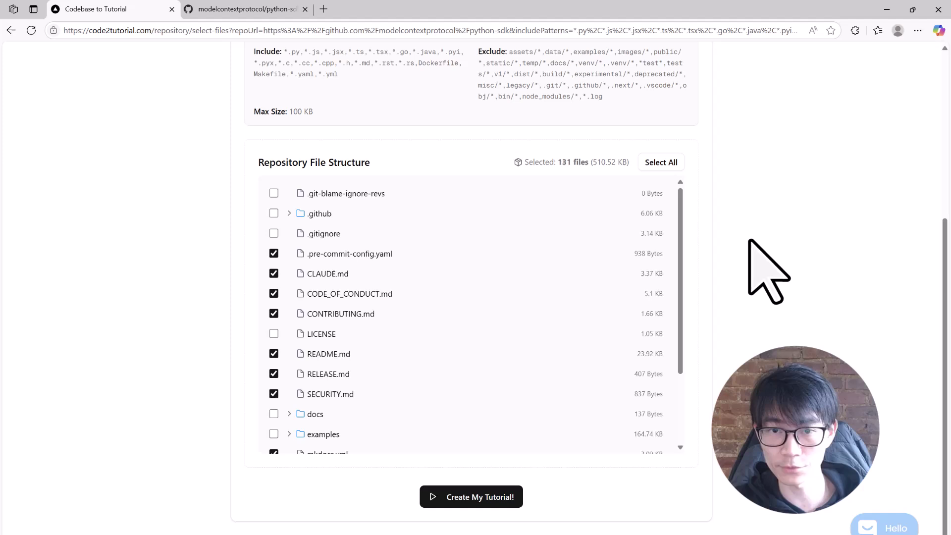
scroll(679, 308, down, 2)
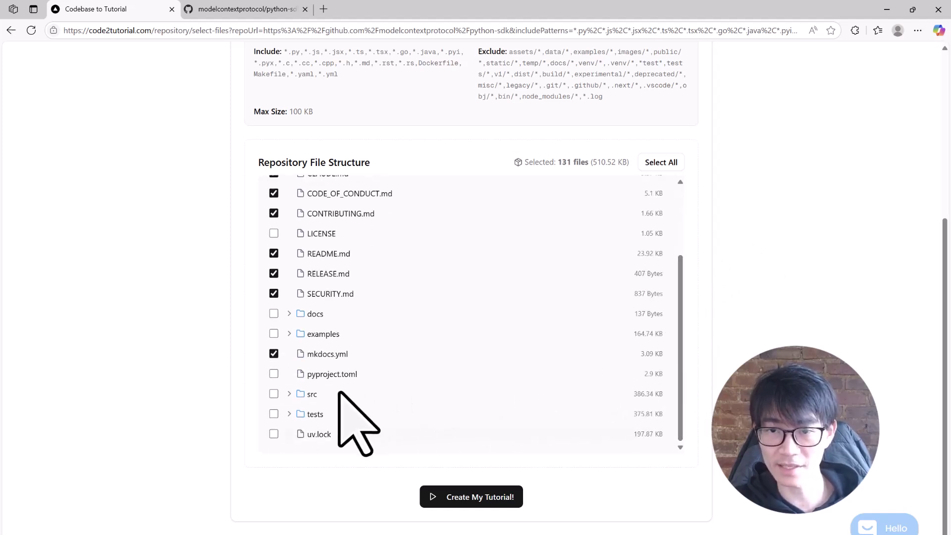
scroll(297, 395, down, 1)
click(301, 393)
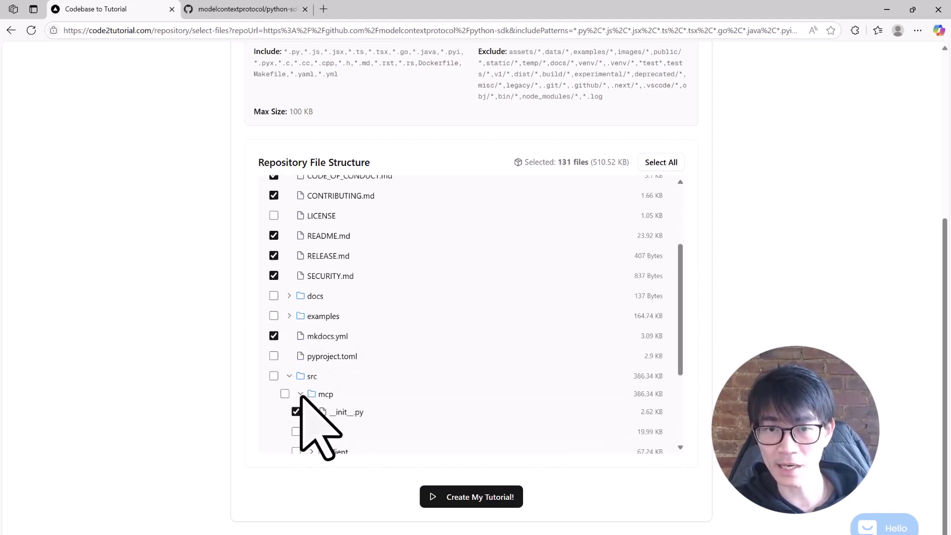
scroll(304, 394, down, 2)
click(312, 381)
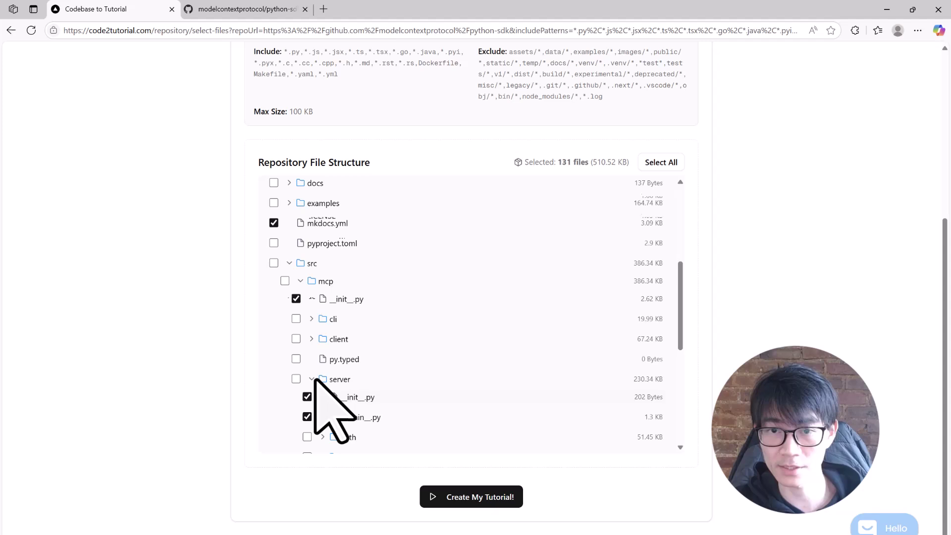
scroll(324, 401, down, 2)
click(322, 367)
scroll(467, 369, down, 3)
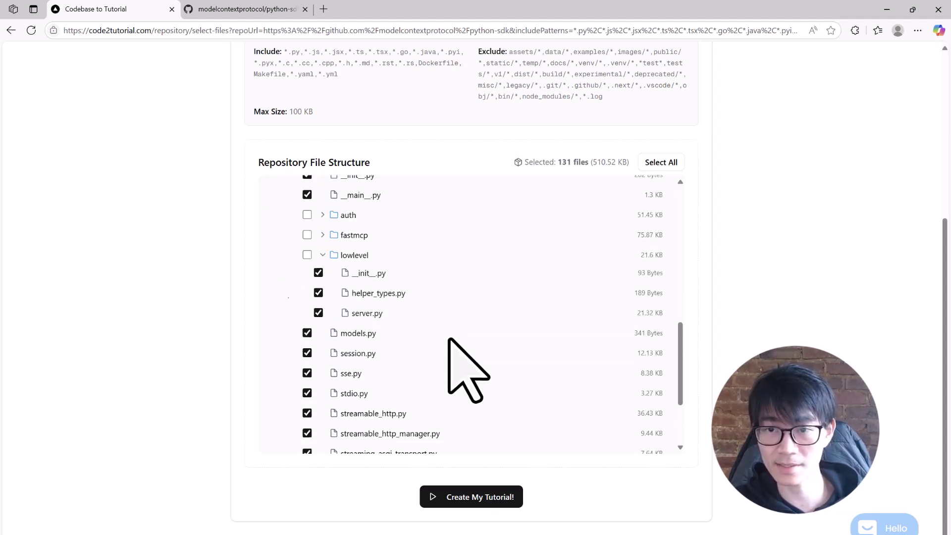
scroll(466, 369, down, 3)
Generate the tutorial from the 131 selected python-sdk files with Create My Tutorial
click(468, 497)
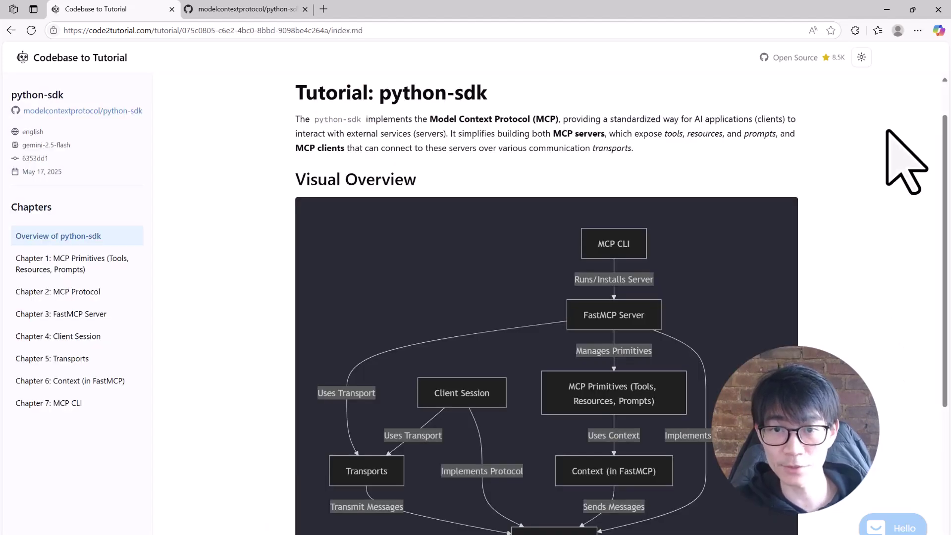
mouse_move(947, 149)
mouse_down()
mouse_move(943, 270)
mouse_move(949, 169)
mouse_up()
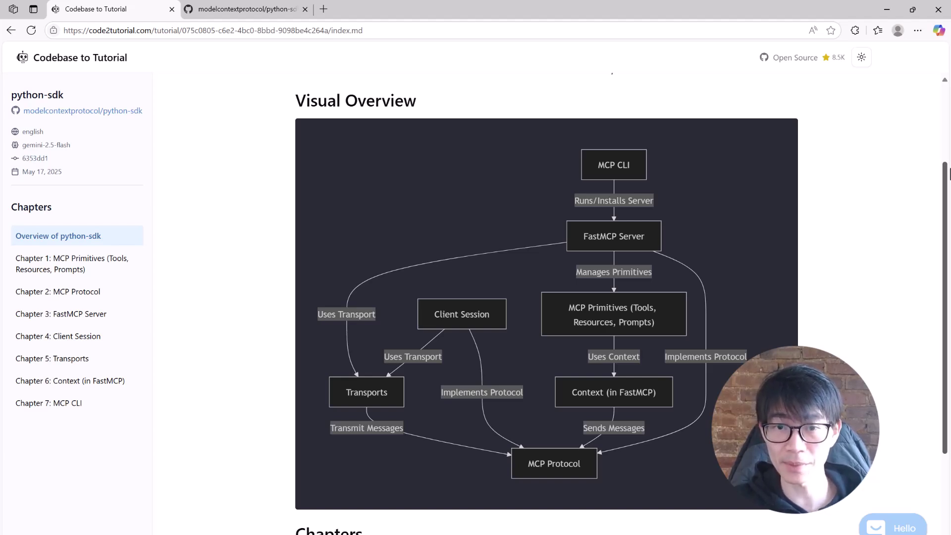
scroll(705, 161, up, 2)
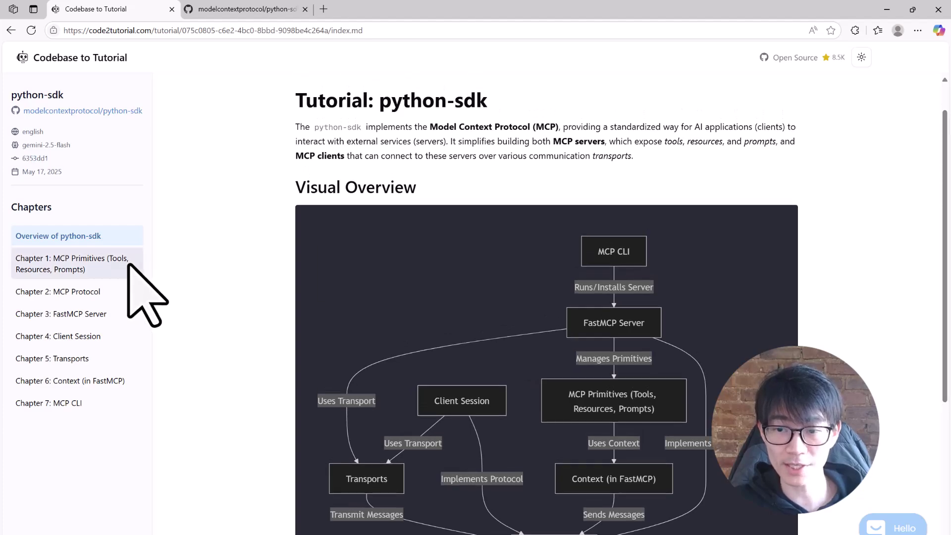
Read through Chapter 1 on MCP primitives
click(128, 264)
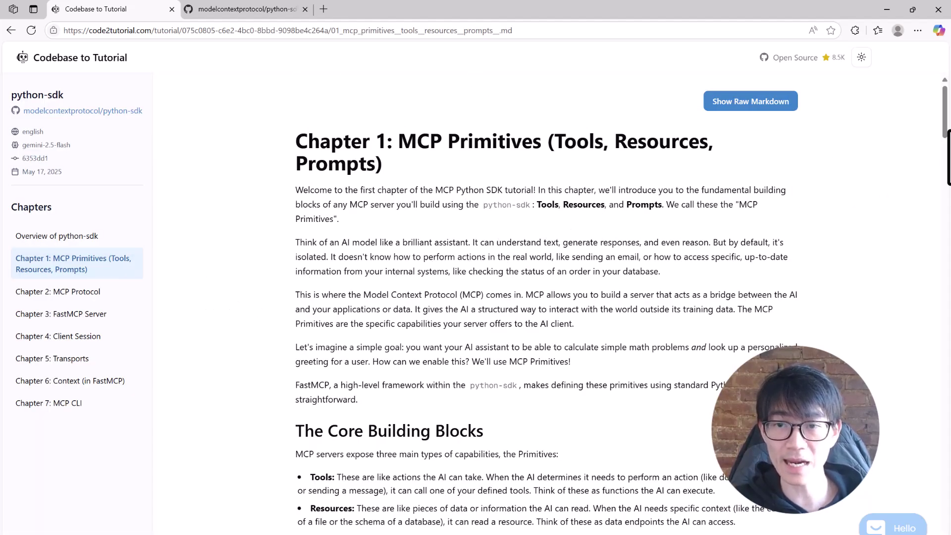
scroll(545, 298, down, 3)
scroll(545, 297, down, 5)
scroll(545, 297, down, 2)
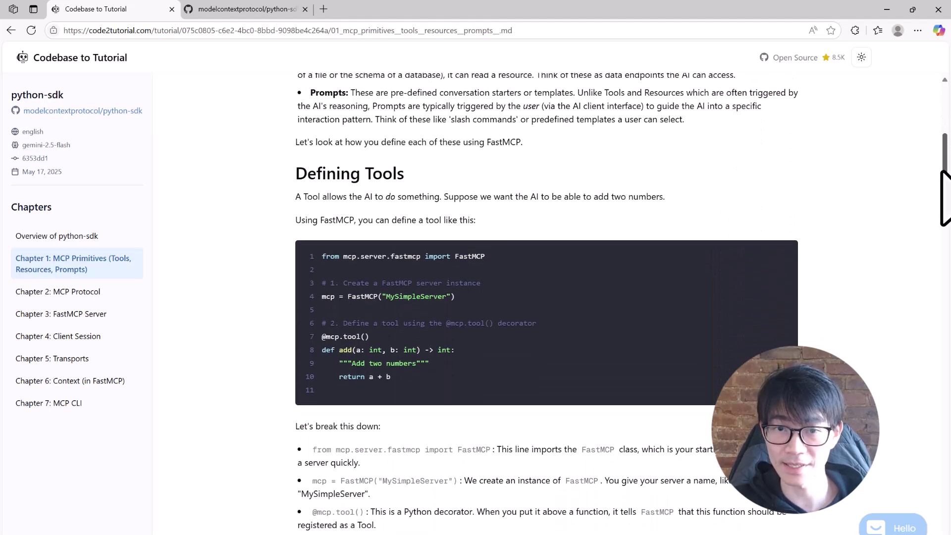
scroll(945, 211, down, 5)
scroll(944, 237, down, 2)
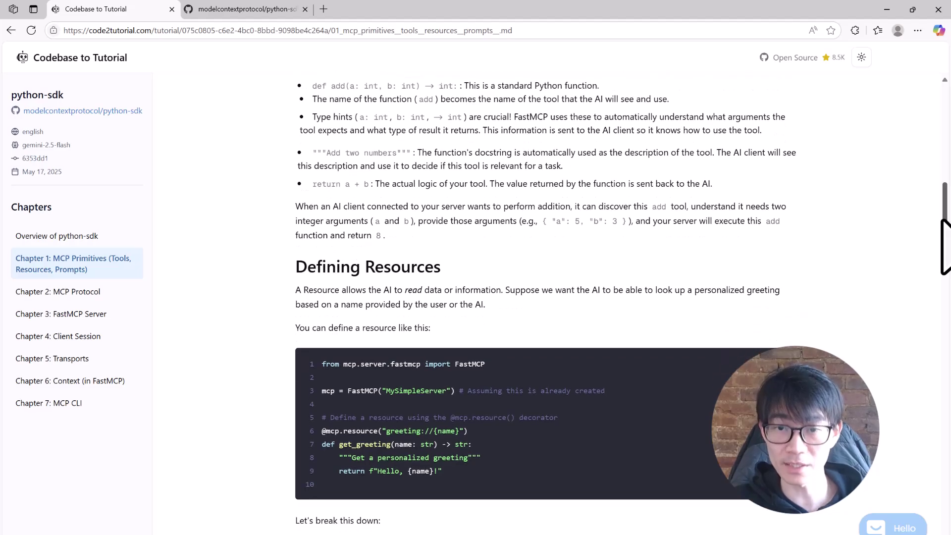
drag(945, 221, 945, 418)
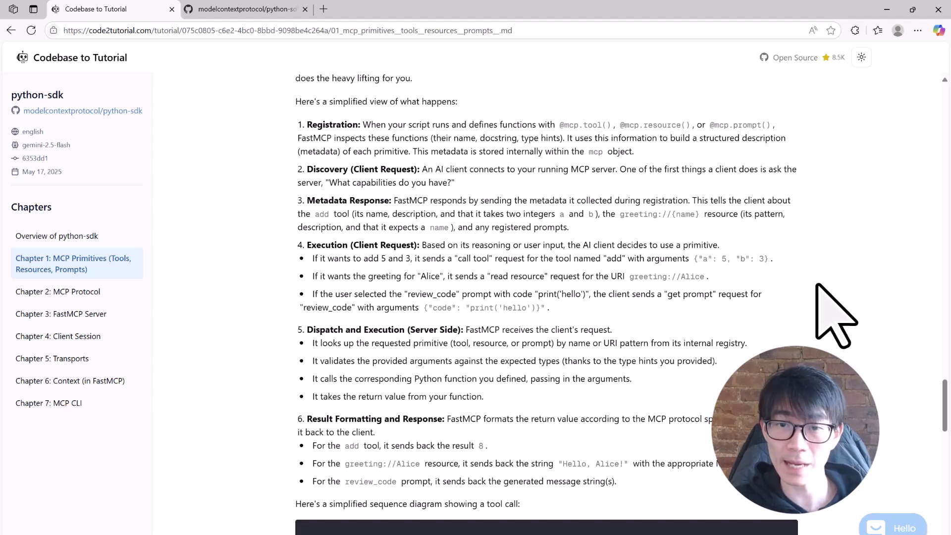
scroll(836, 315, down, 4)
scroll(835, 316, down, 3)
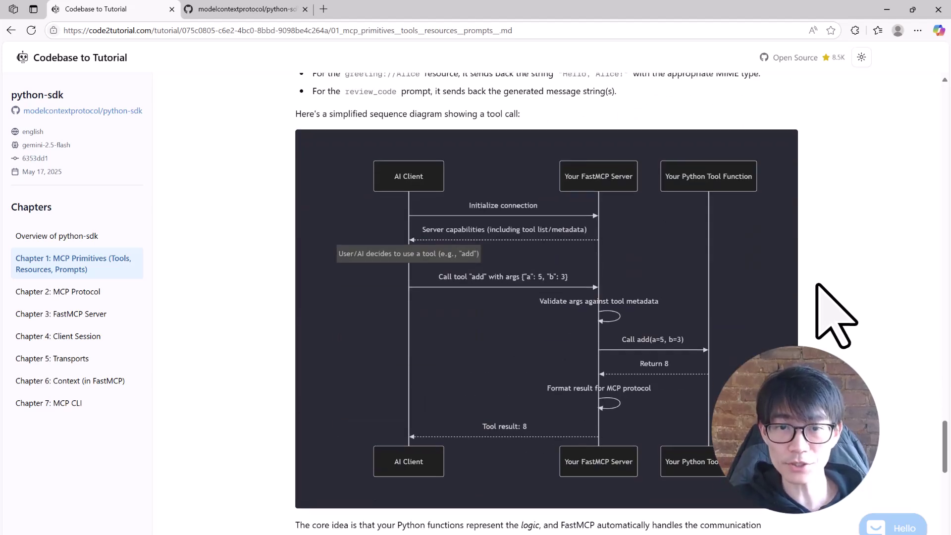
scroll(836, 316, down, 1)
scroll(836, 315, down, 5)
scroll(836, 316, down, 4)
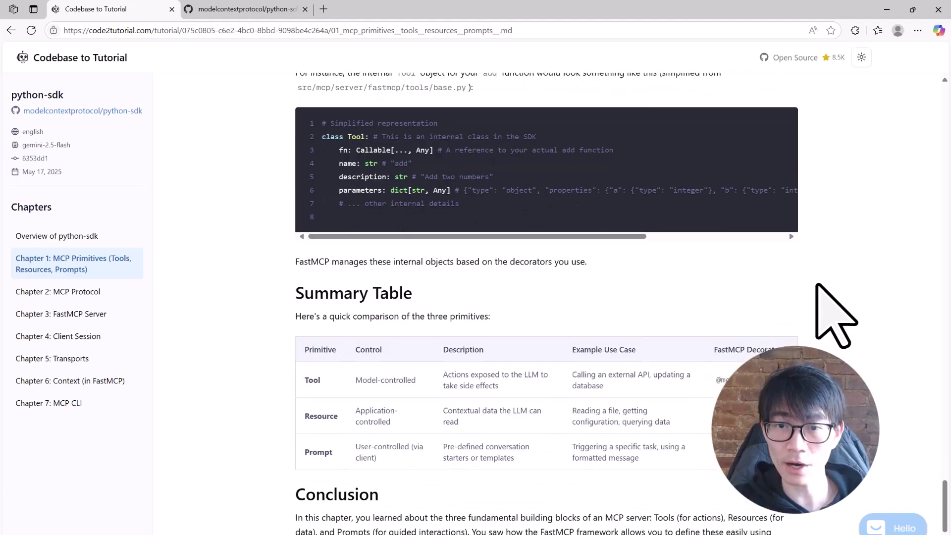
scroll(836, 316, down, 3)
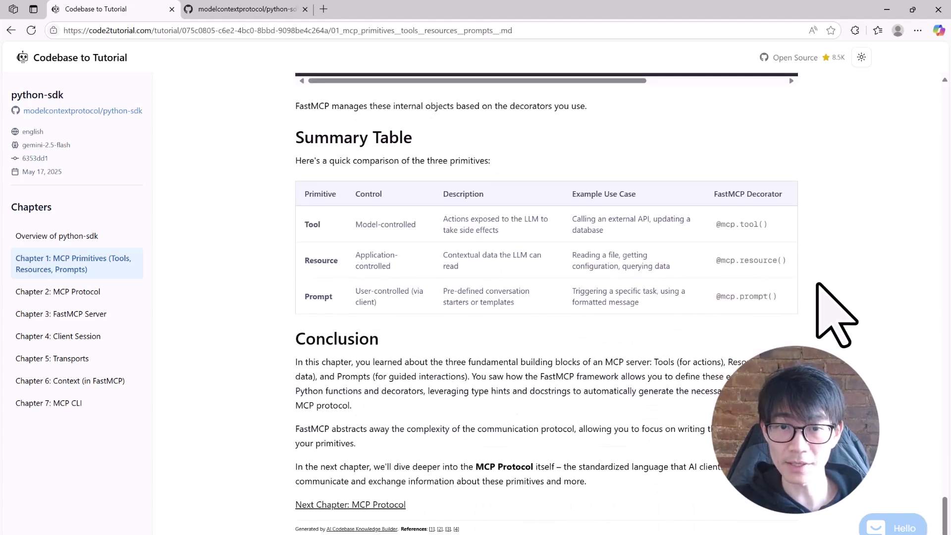
Read Chapter 5: Transports down to its summary
click(82, 358)
mouse_move(943, 117)
mouse_down()
mouse_move(943, 154)
mouse_move(925, 151)
mouse_up()
scroll(925, 151, down, 8)
scroll(925, 151, down, 7)
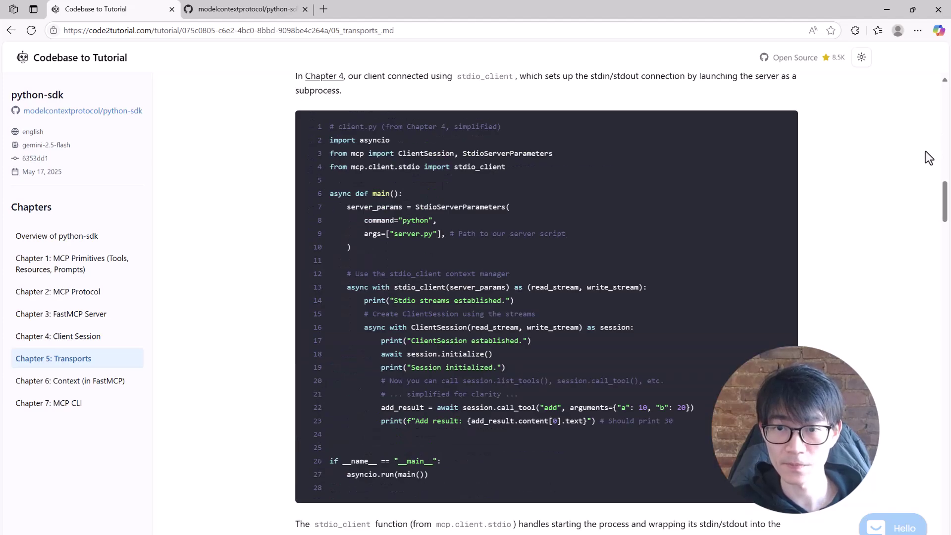
scroll(925, 151, down, 7)
scroll(925, 151, down, 8)
scroll(925, 153, down, 7)
scroll(925, 153, down, 7)
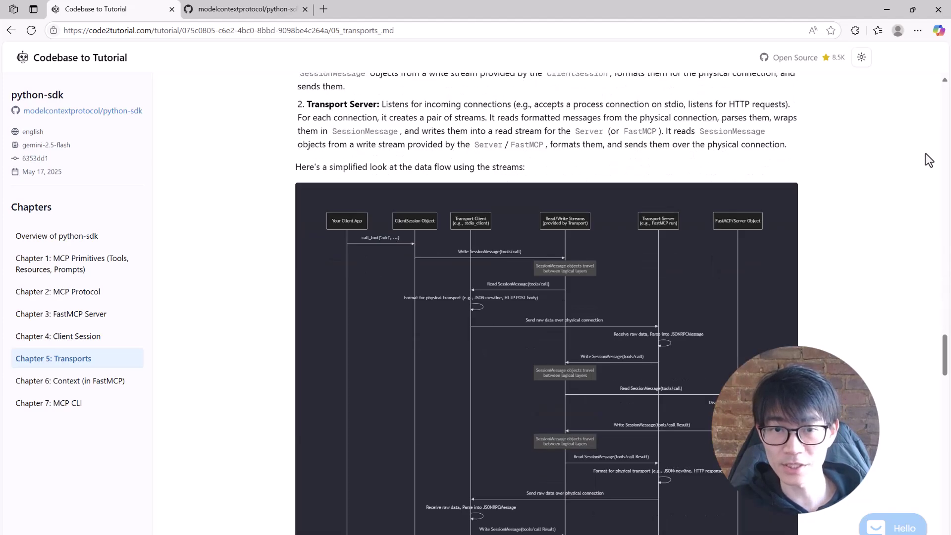
scroll(925, 153, down, 7)
scroll(925, 153, down, 7)
scroll(925, 153, down, 8)
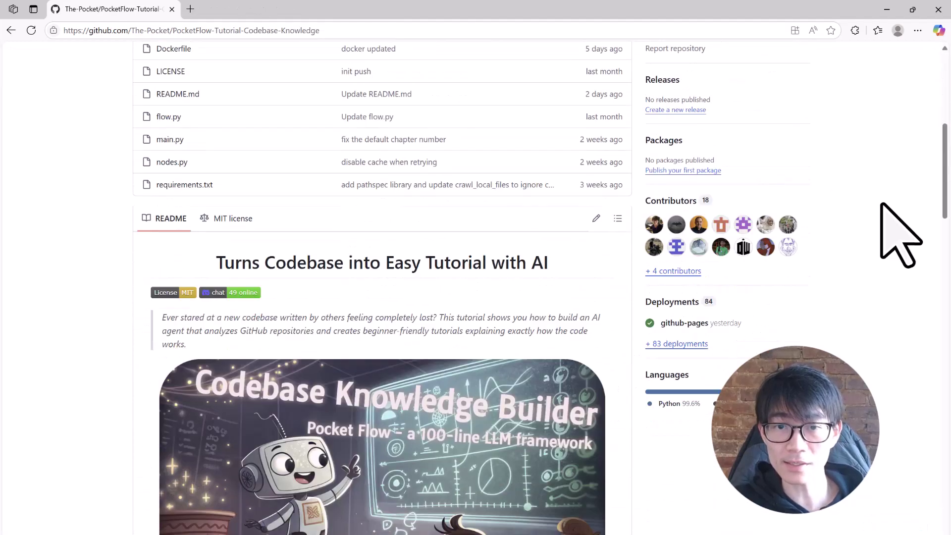
Look over the PocketFlow-Tutorial-Codebase-Knowledge repository's file list and README on GitHub
scroll(881, 204, down, 4)
scroll(882, 204, up, 7)
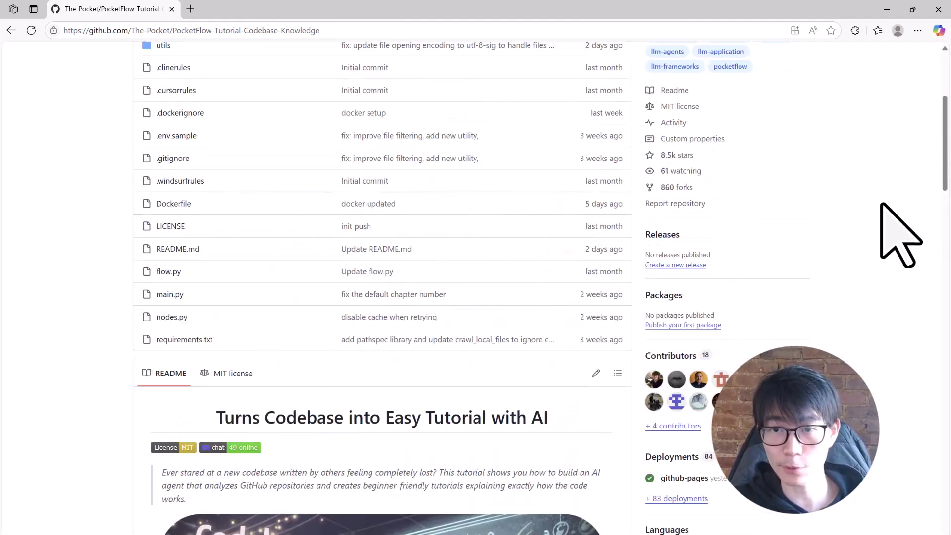
scroll(881, 204, up, 5)
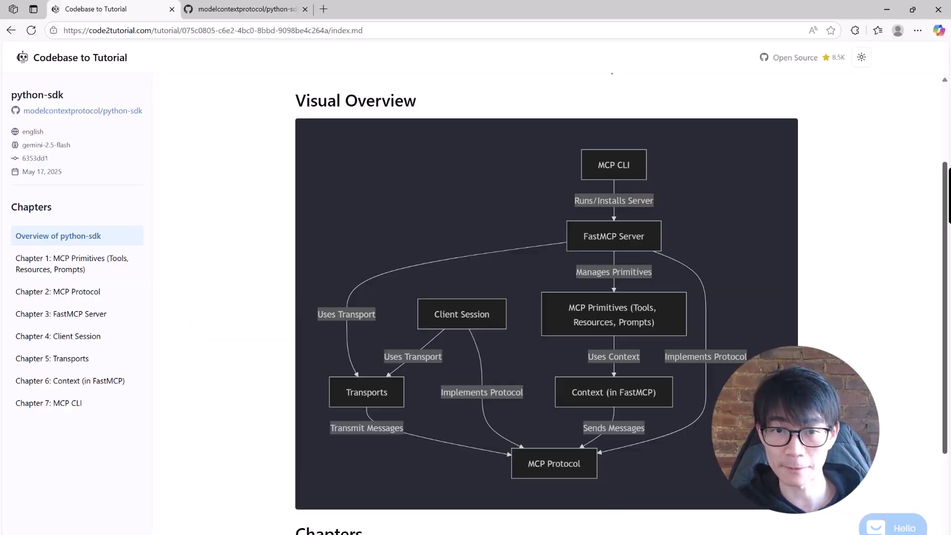
Reopen Chapter 1 on MCP primitives and read down to its tool-call sequence diagram
scroll(545, 297, up, 2)
click(134, 270)
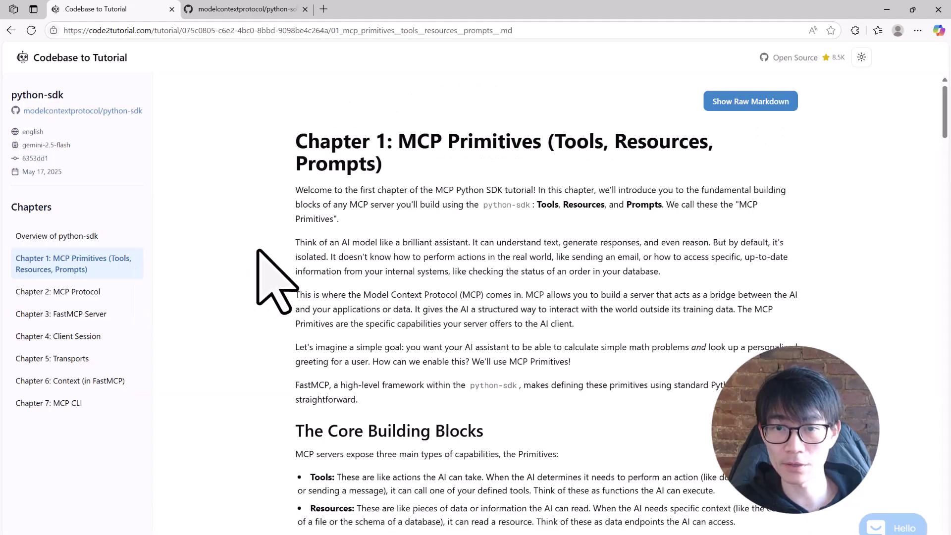
drag(944, 119, 943, 206)
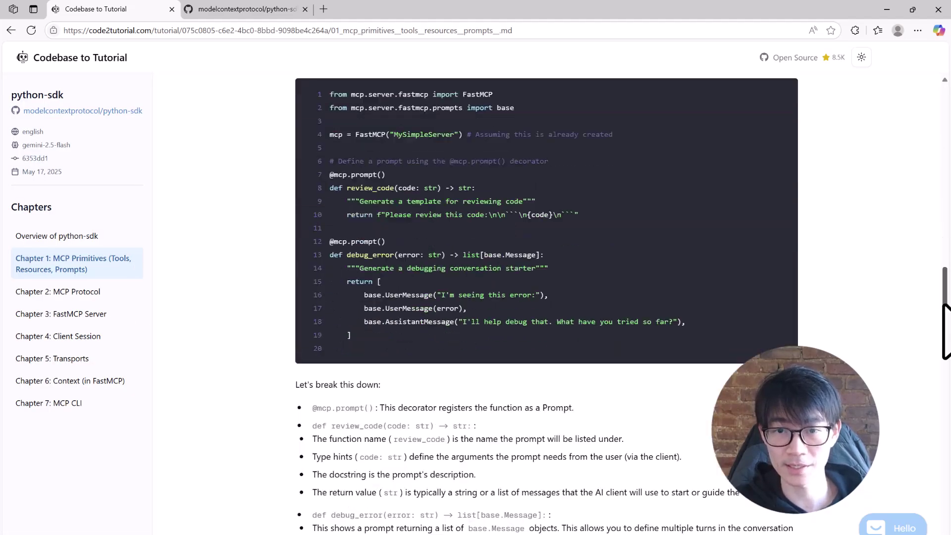
drag(944, 205, 943, 418)
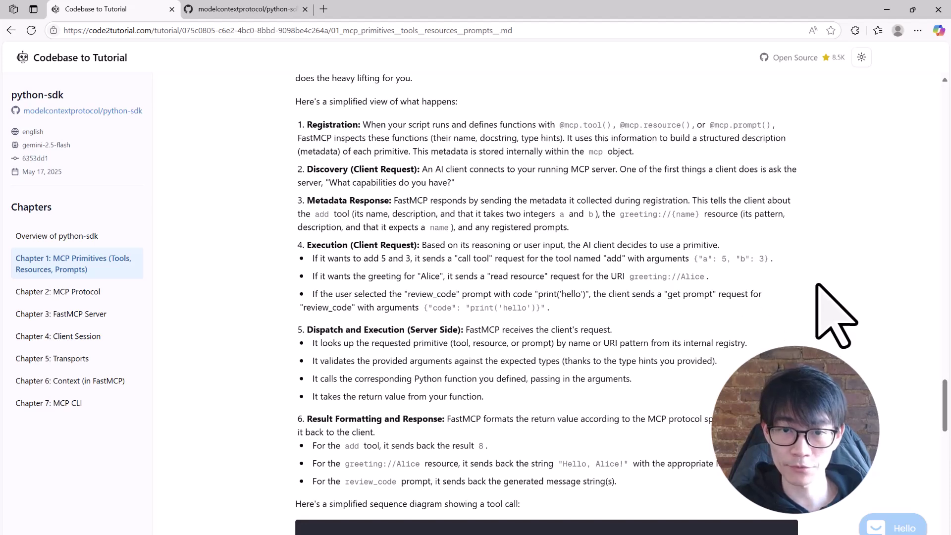
scroll(817, 286, down, 5)
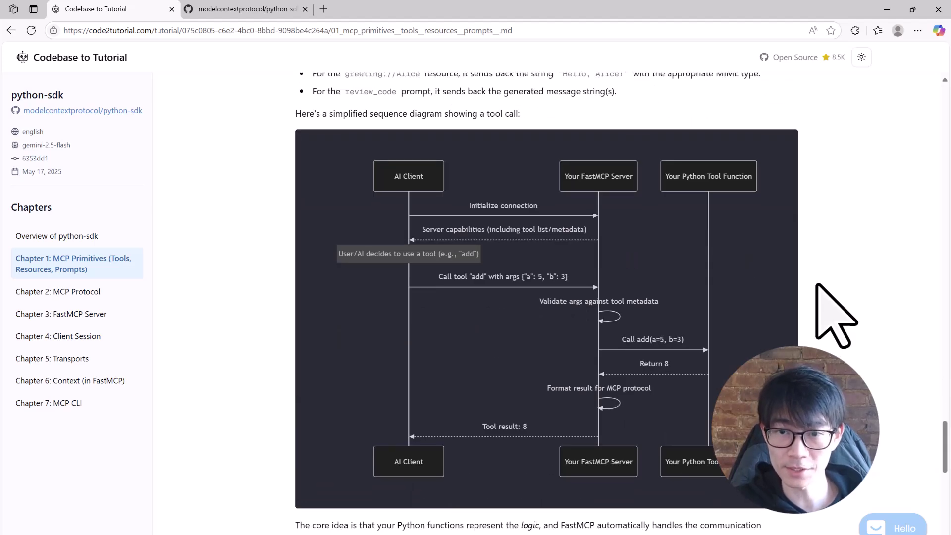